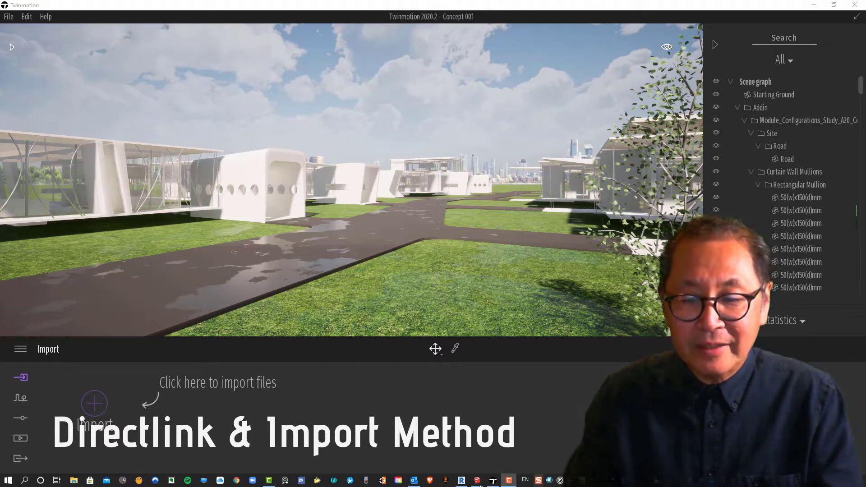
Switch to Revit and send the open aerial 3D view to Twinmotion through Direct Link as a new project
{"action": "left_click", "coordinate": [461, 481]}
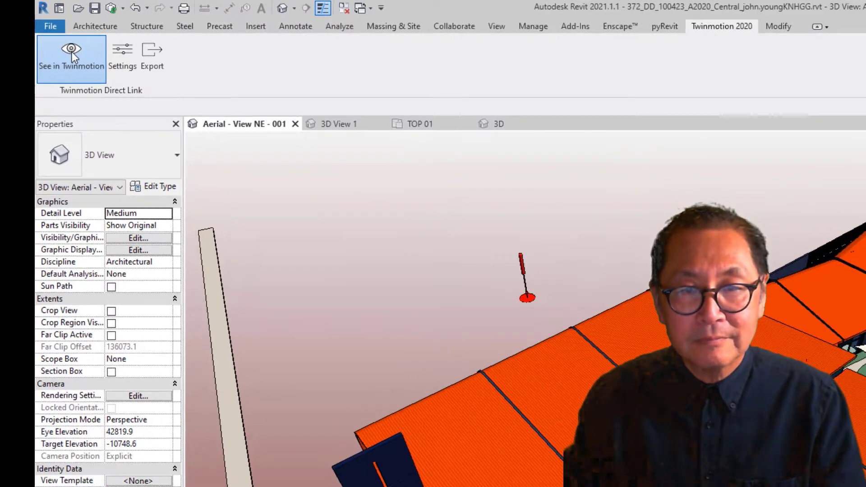
{"action": "left_click", "coordinate": [72, 54]}
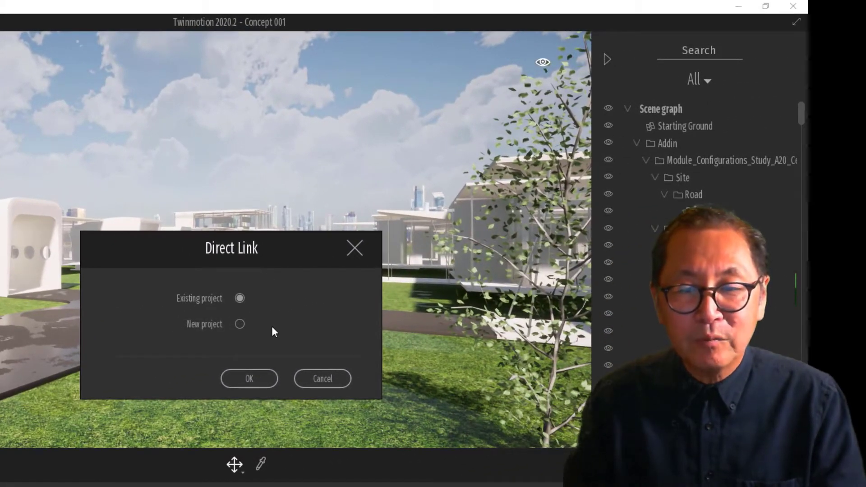
{"action": "left_click", "coordinate": [239, 324]}
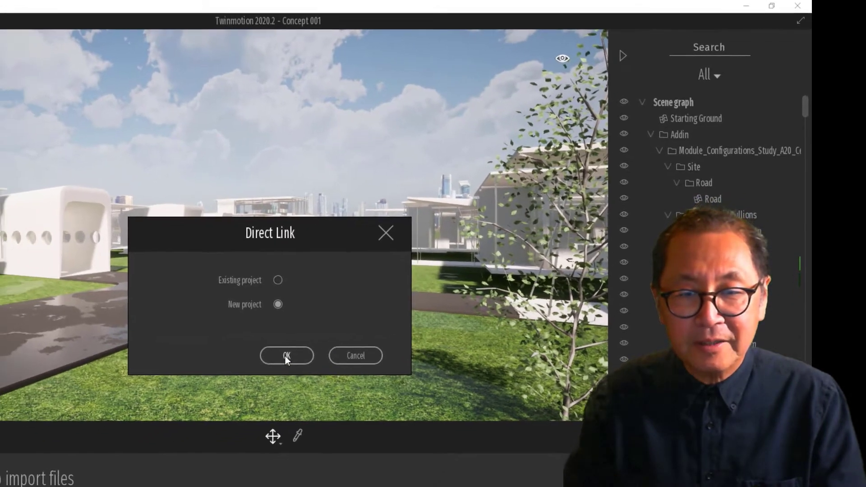
{"action": "left_click", "coordinate": [248, 382]}
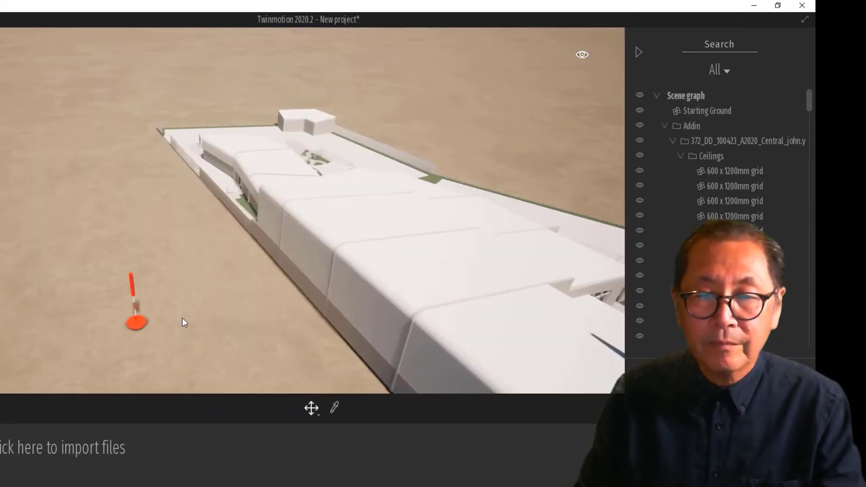
Inspect the linked building against the terrain and select its Addin container in the scene graph
{"action": "right_click_drag", "start_coordinate": [182, 317], "coordinate": [153, 316]}
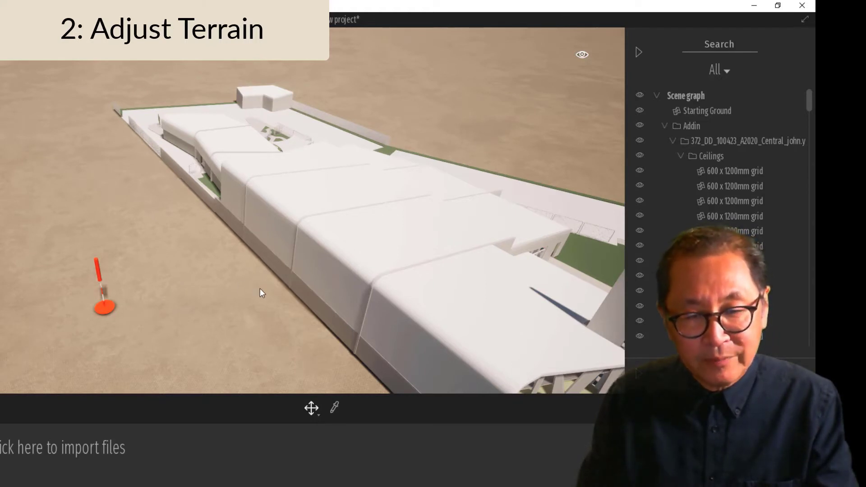
{"action": "left_click", "coordinate": [177, 301]}
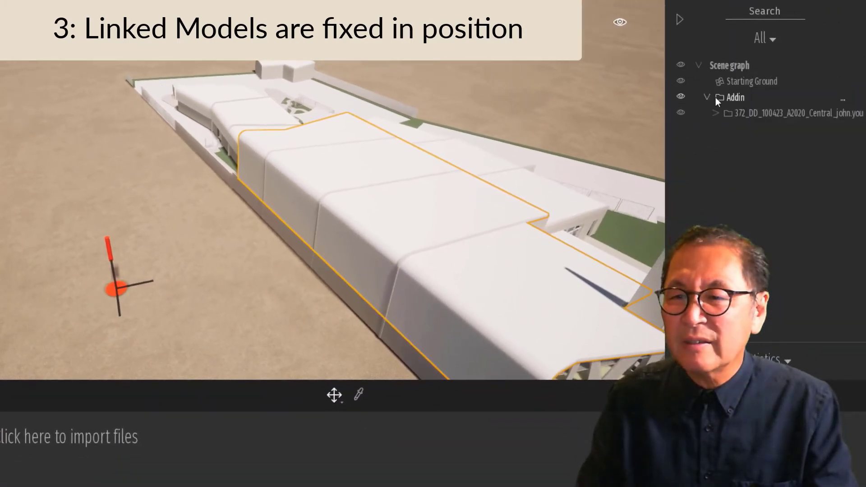
{"action": "left_click", "coordinate": [715, 98]}
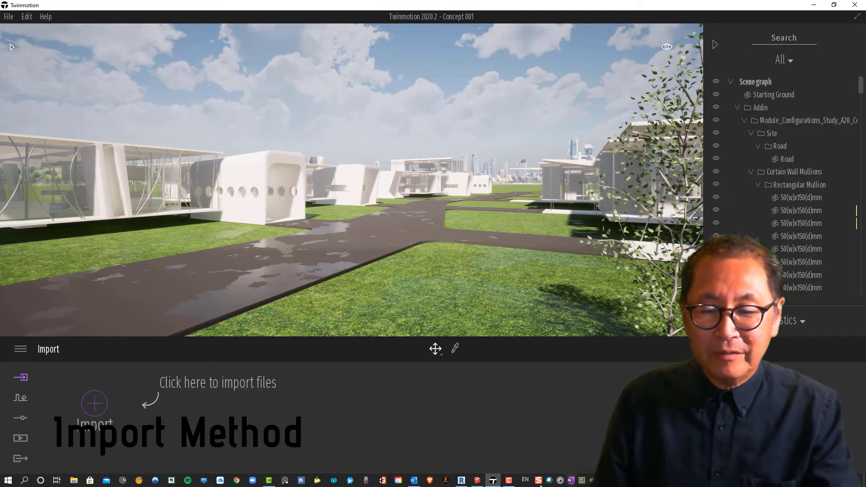
Switch to Revit and start a Twinmotion export of 3D View 1 with the existing export options
{"action": "left_click", "coordinate": [460, 480]}
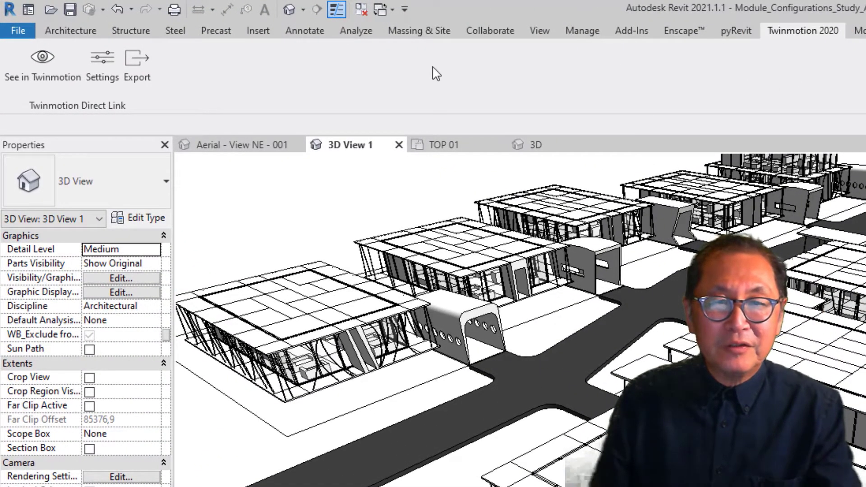
{"action": "left_click", "coordinate": [143, 66]}
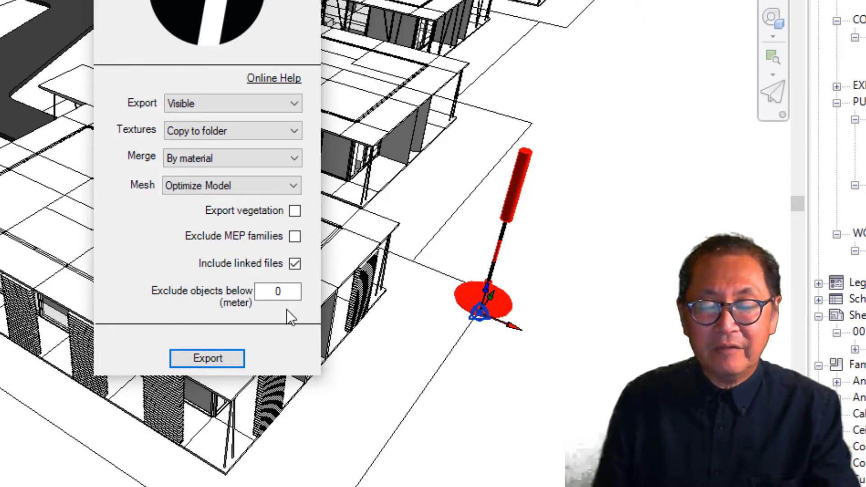
{"action": "left_click", "coordinate": [206, 359]}
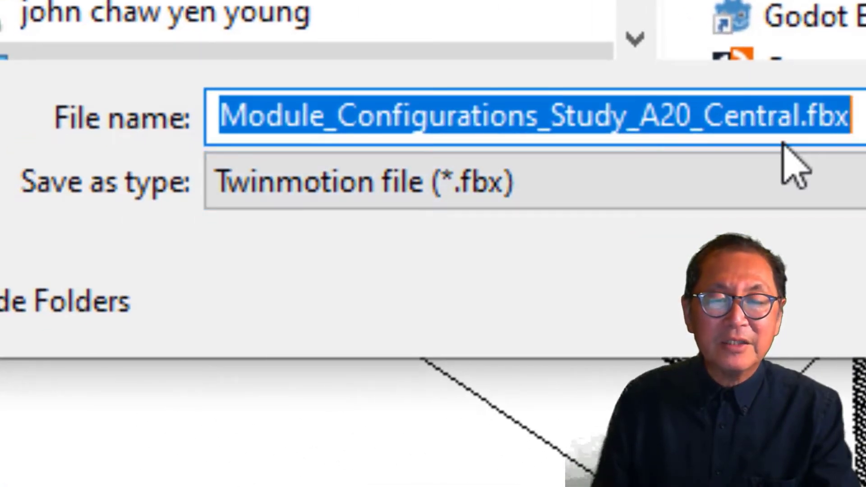
Save the export to the Desktop as Module_Configurations_Study.fbx and close the export dialog
{"action": "left_click", "coordinate": [797, 116]}
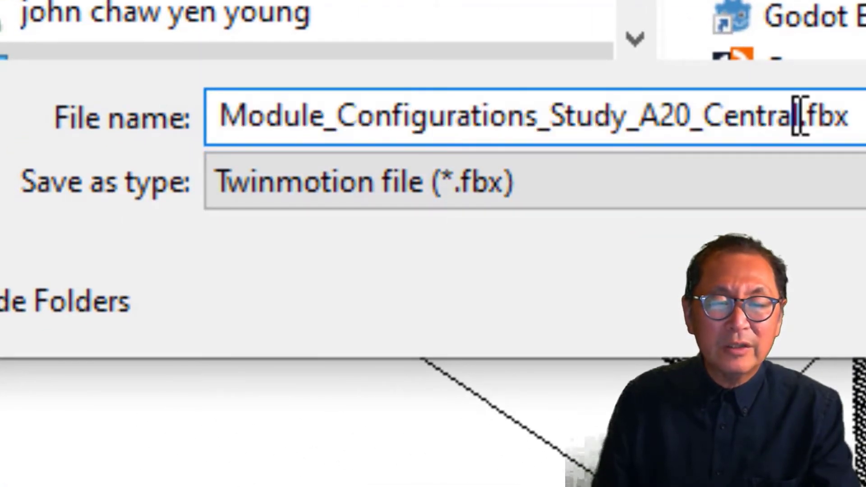
{"action": "left_click_drag", "start_coordinate": [797, 117], "coordinate": [626, 135]}
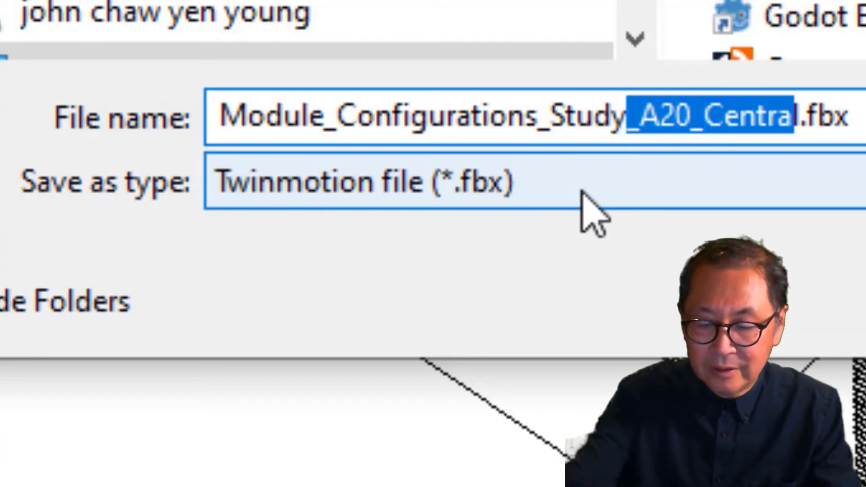
{"action": "key", "text": "BackSpace"}
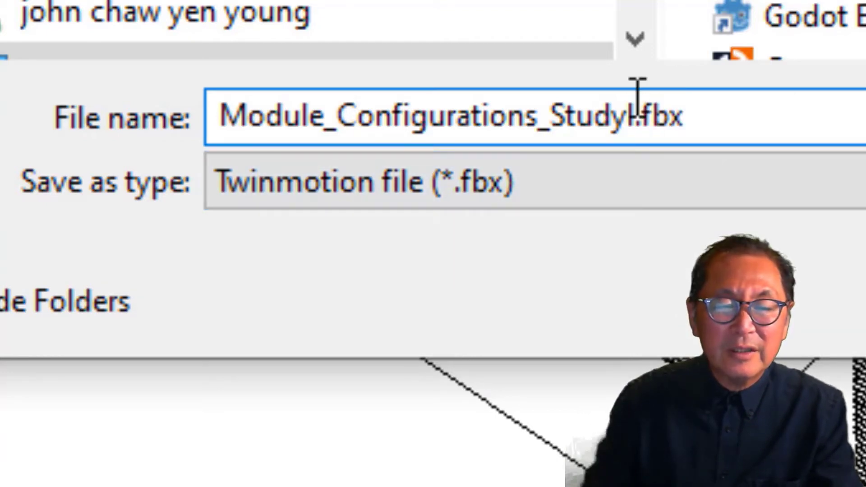
{"action": "key", "text": "BackSpace"}
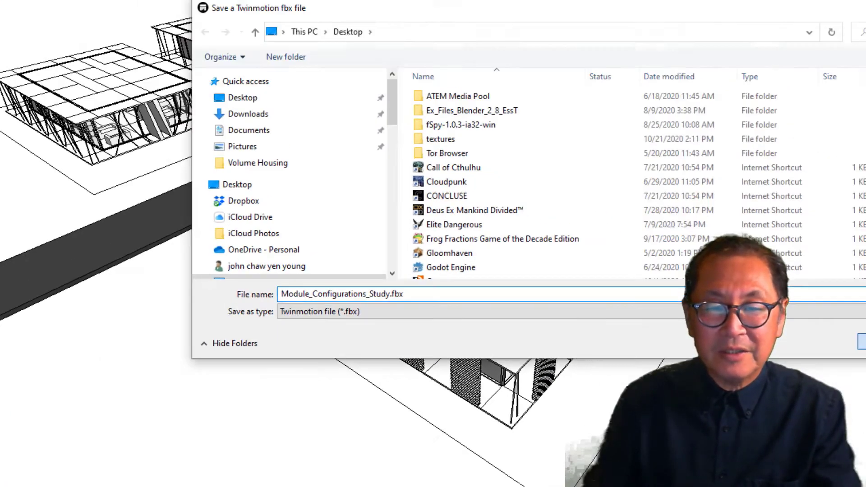
{"action": "key", "text": "Return"}
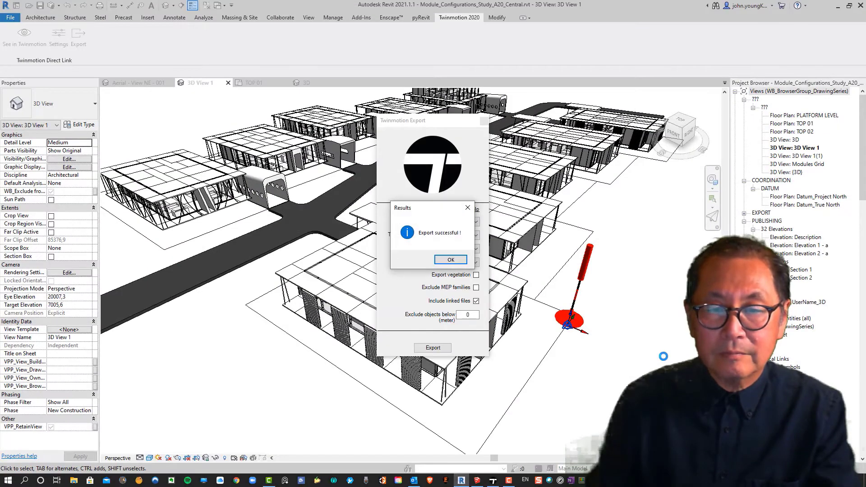
{"action": "left_click", "coordinate": [450, 260]}
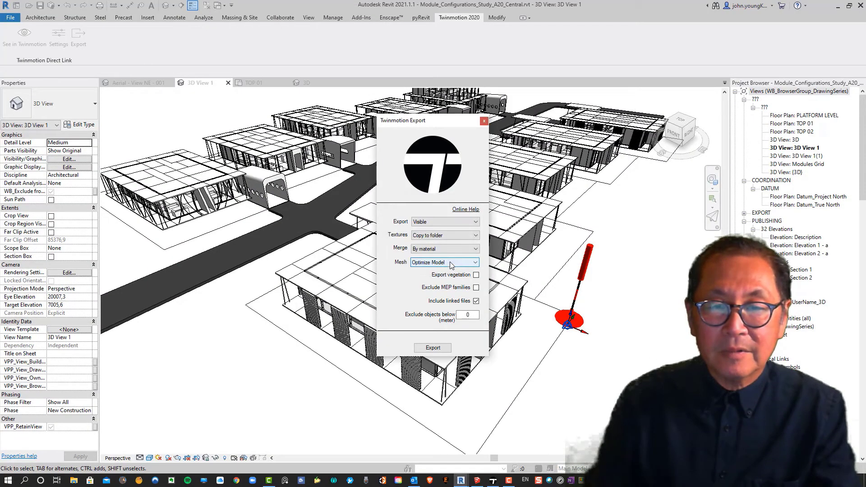
{"action": "left_click", "coordinate": [483, 122]}
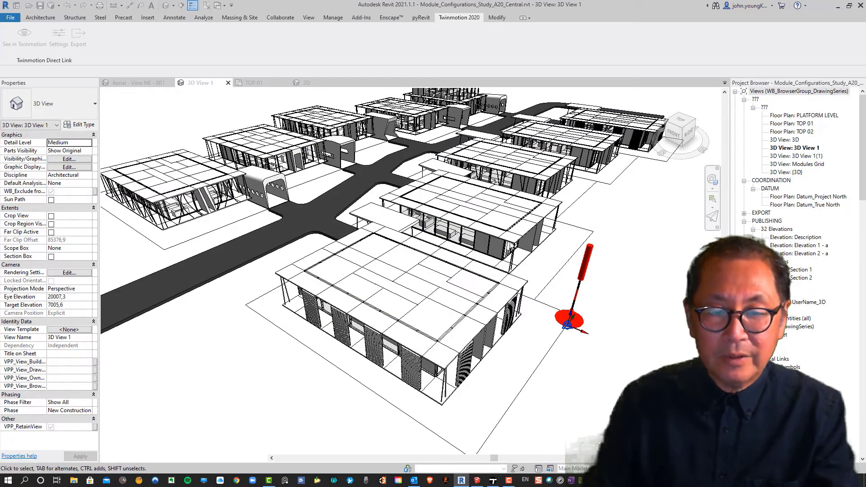
Switch to Twinmotion and start a new empty scene
{"action": "left_click", "coordinate": [491, 480]}
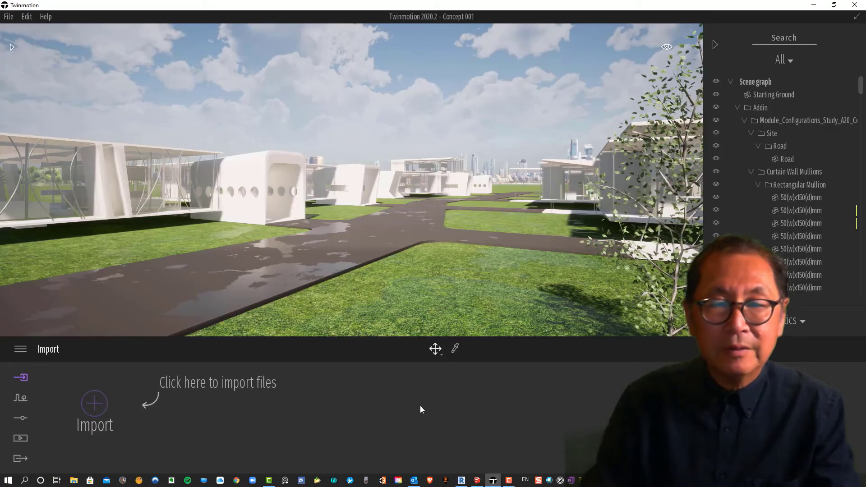
{"action": "left_click", "coordinate": [9, 16]}
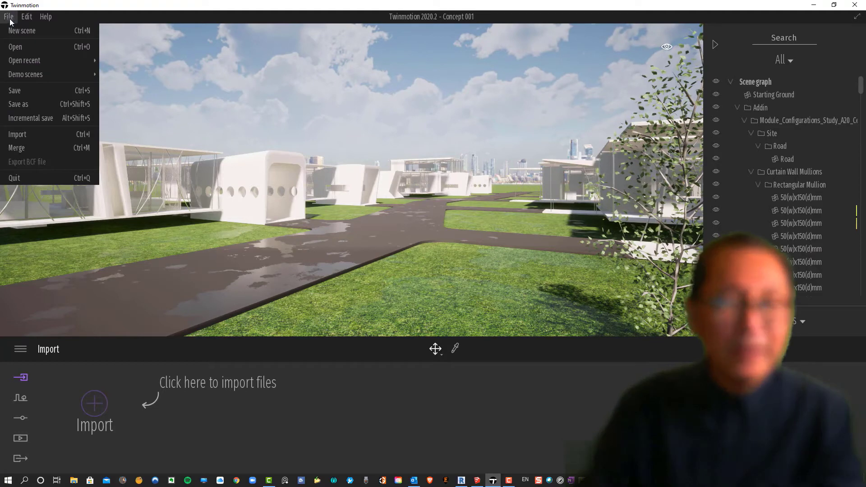
{"action": "left_click", "coordinate": [11, 33]}
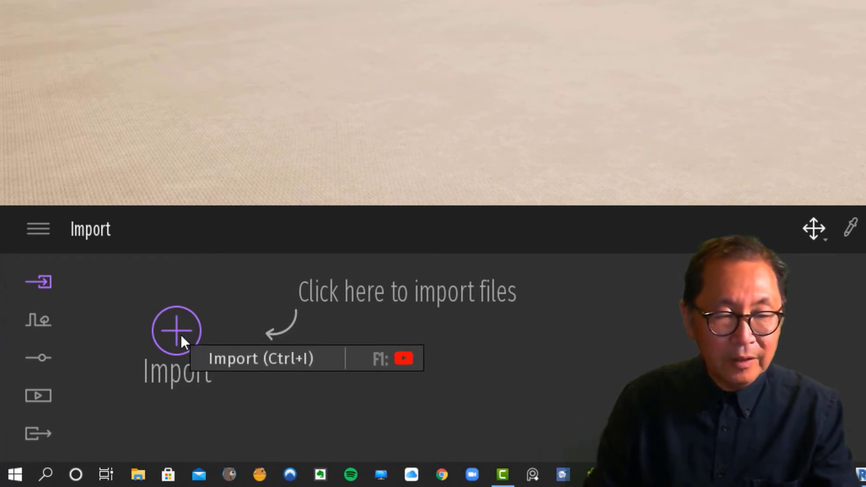
Import Module_Configurations_Study.fbx from the Desktop as geometry with the default options
{"action": "left_click", "coordinate": [178, 341]}
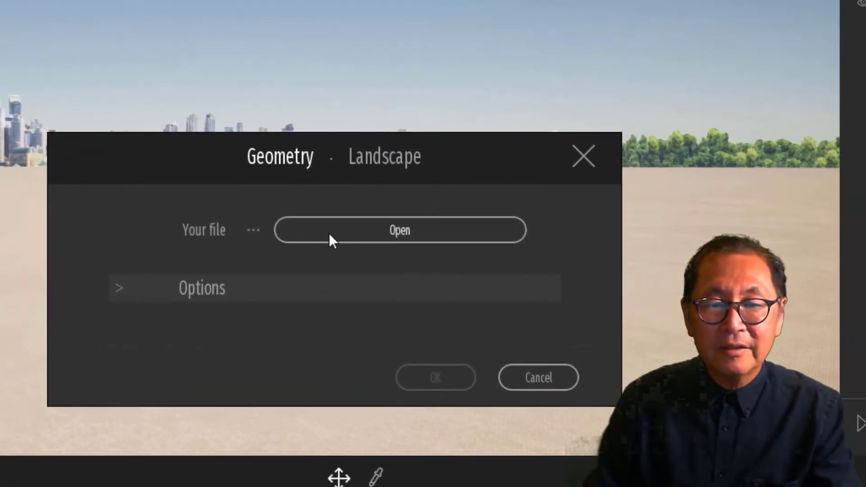
{"action": "left_click", "coordinate": [403, 228]}
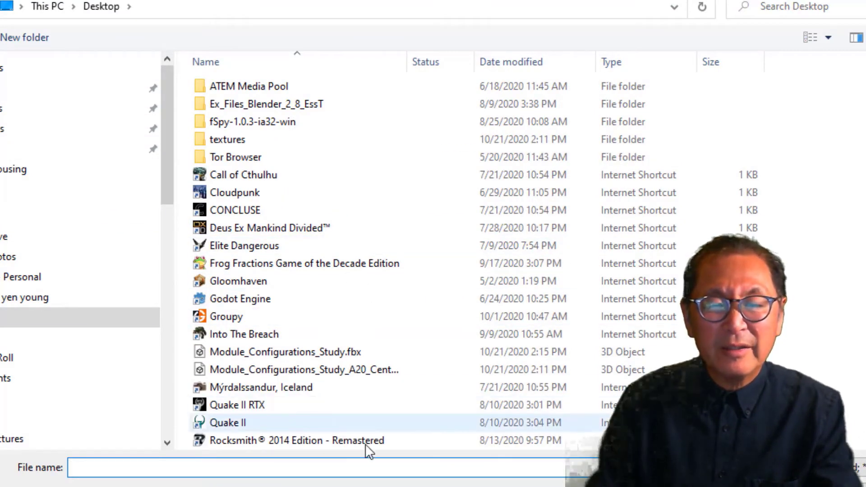
{"action": "left_click", "coordinate": [280, 354]}
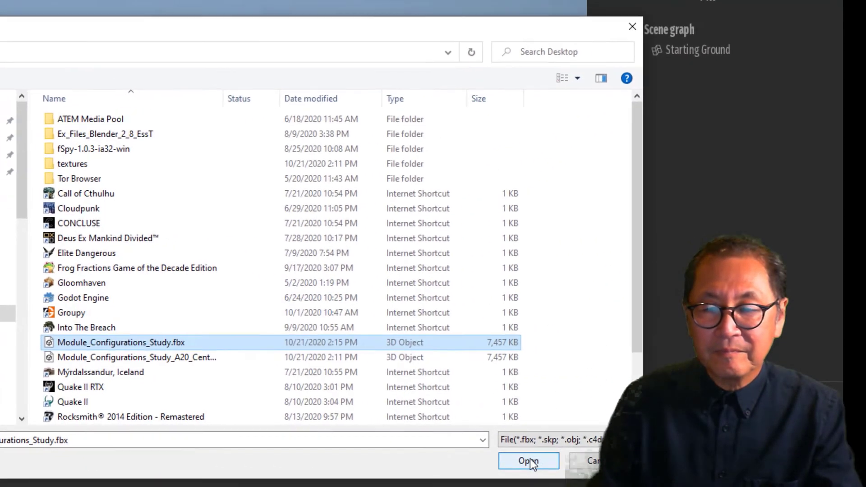
{"action": "left_click", "coordinate": [576, 460]}
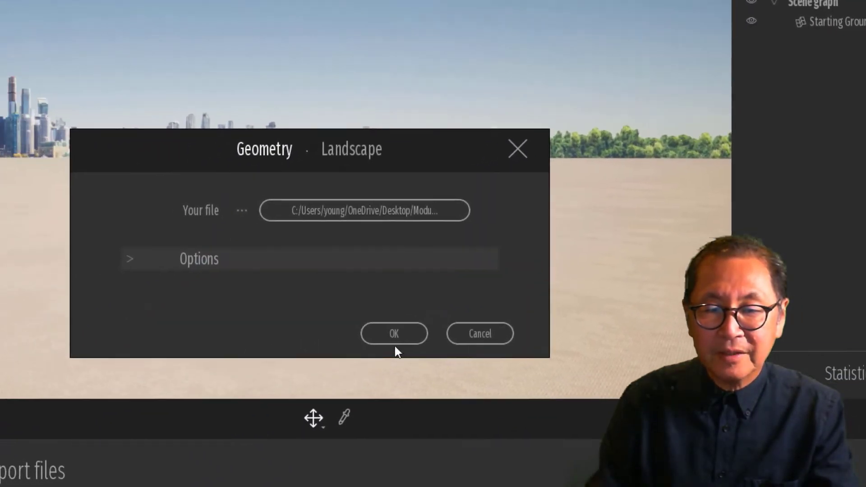
{"action": "left_click", "coordinate": [394, 334]}
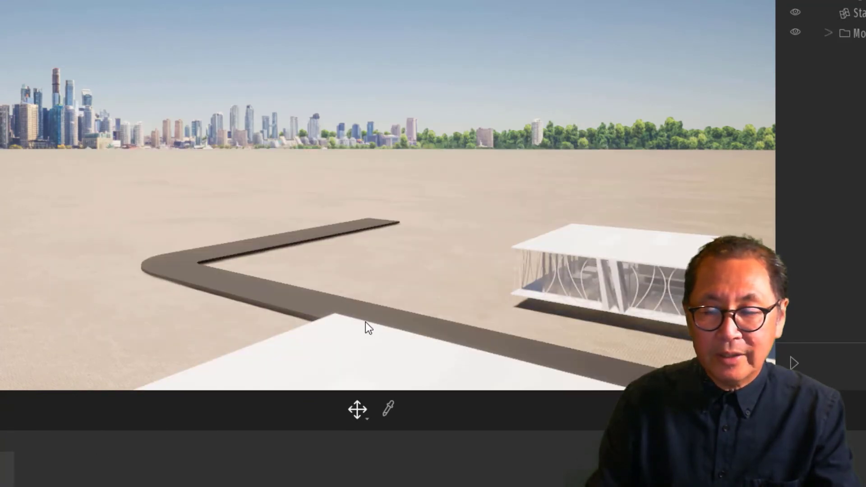
Examine the imported modules from farther away, selecting the ground and the buildings to check their shared origin point
{"action": "scroll", "coordinate": [365, 323], "scroll_direction": "down", "scroll_amount": 10}
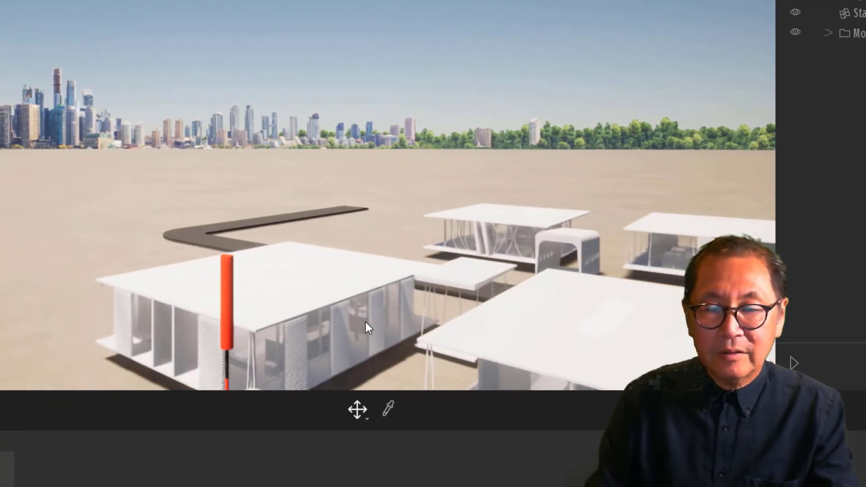
{"action": "scroll", "coordinate": [365, 321], "scroll_direction": "down", "scroll_amount": 8}
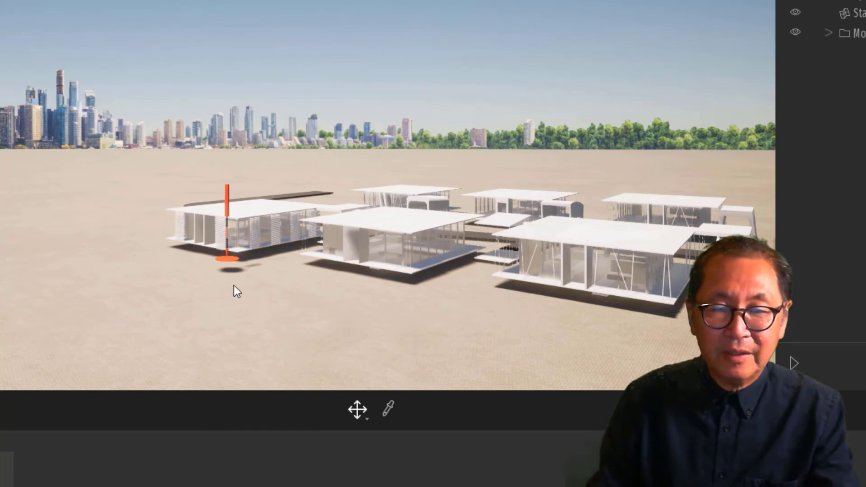
{"action": "left_click", "coordinate": [246, 318]}
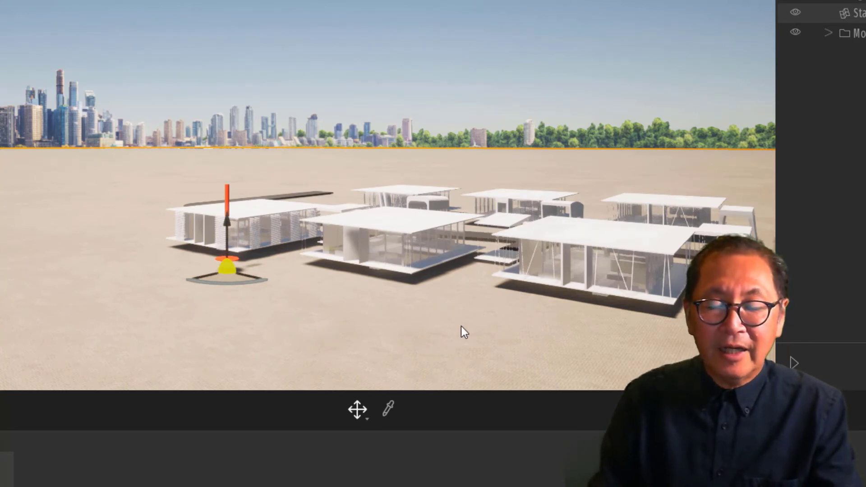
{"action": "left_click", "coordinate": [394, 230]}
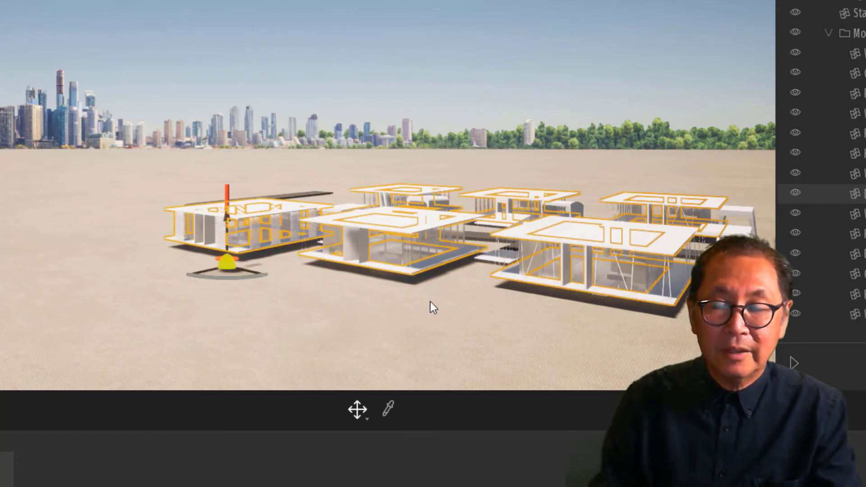
{"action": "left_click_drag", "start_coordinate": [430, 303], "coordinate": [107, 306]}
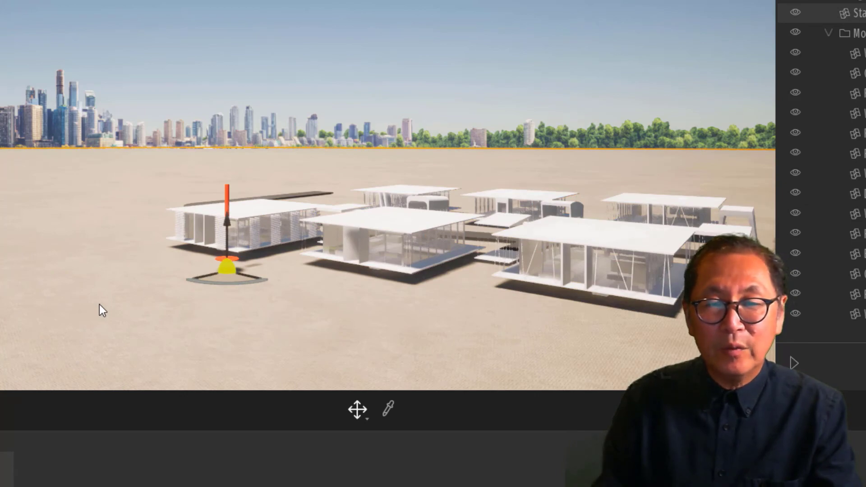